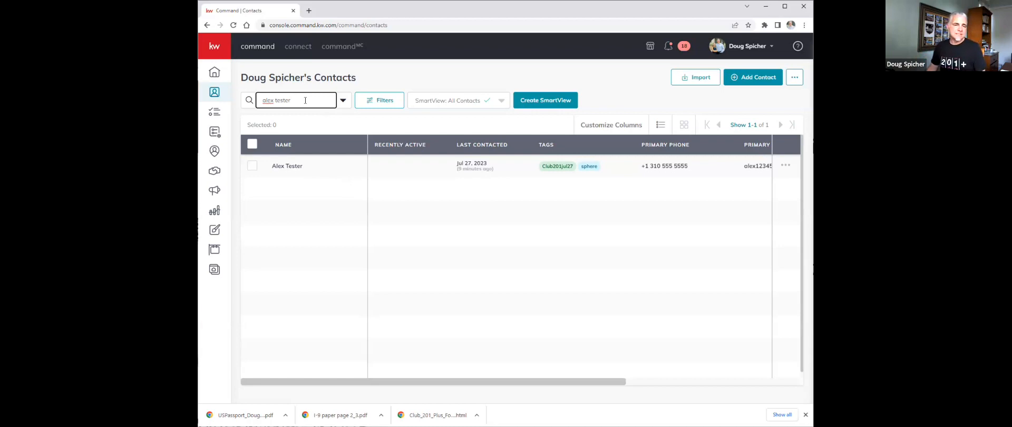
# - Clear the text from the contact search box
pyautogui.doubleClick(306, 100)
pyautogui.moveTo(257, 101); pyautogui.dragTo(257, 101)
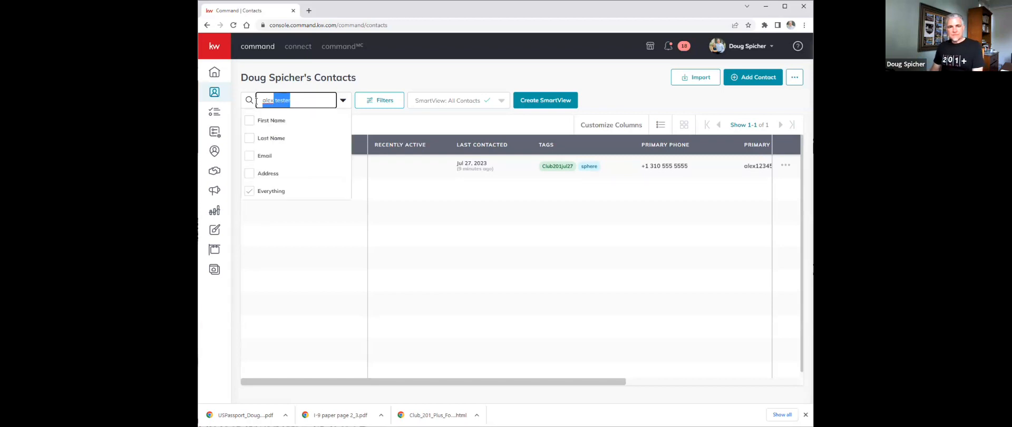
pyautogui.press('BackSpace')
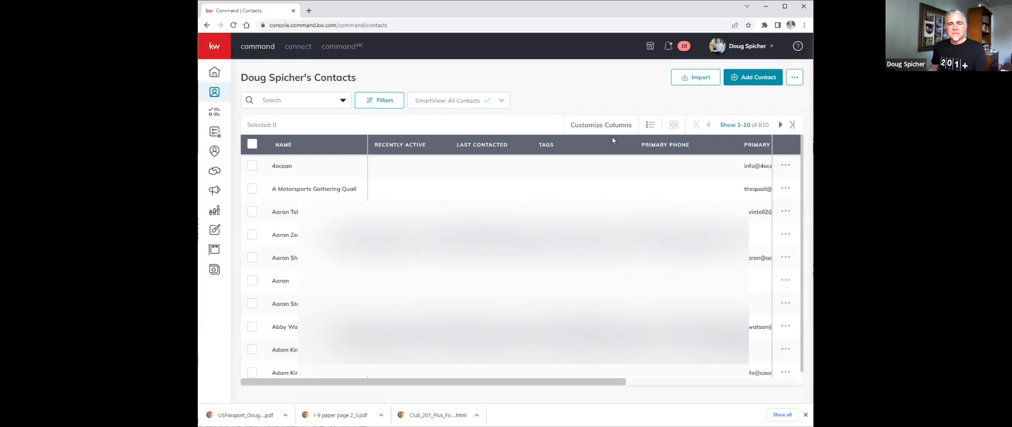
# - Set the contacts list to display 500 contacts per page
pyautogui.click(432, 146)
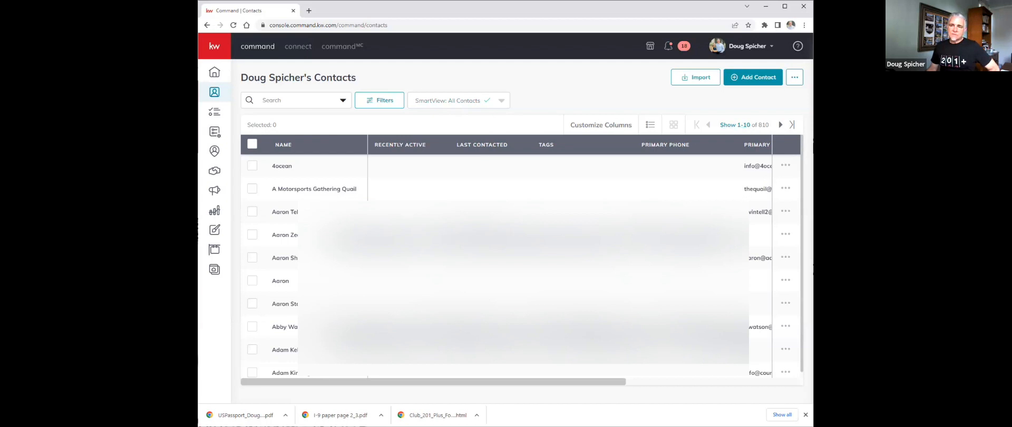
pyautogui.scroll(-1, 521, 263)
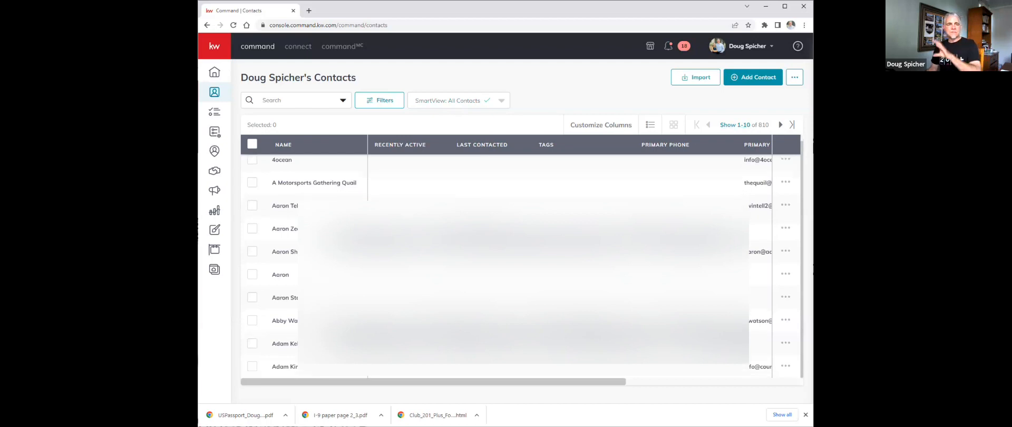
pyautogui.scroll(1, 689, 160)
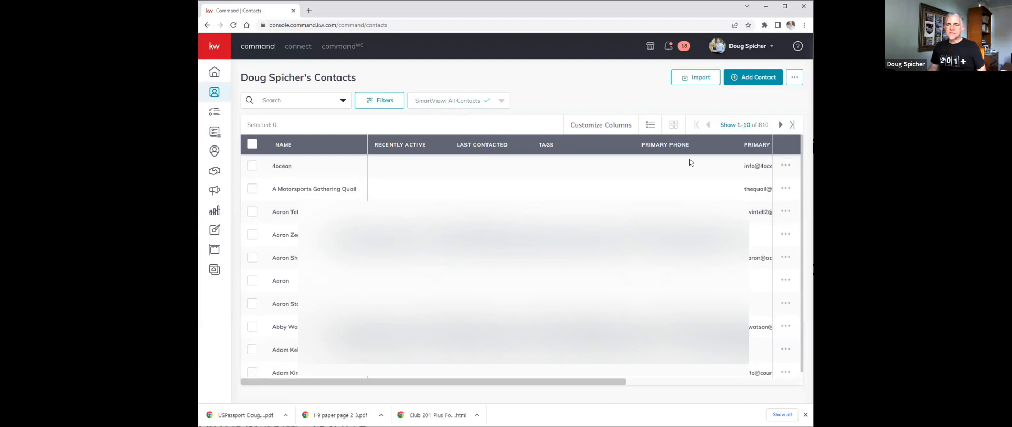
pyautogui.click(730, 126)
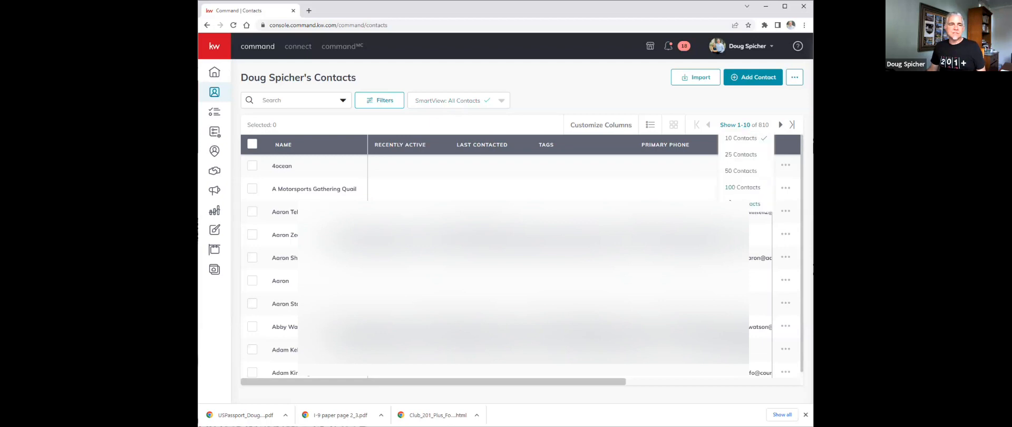
pyautogui.click(742, 203)
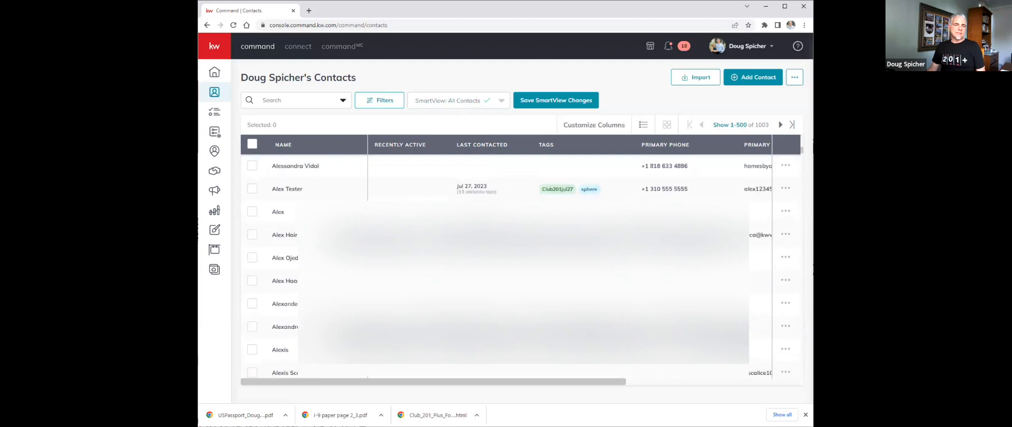
pyautogui.scroll(4, 521, 264)
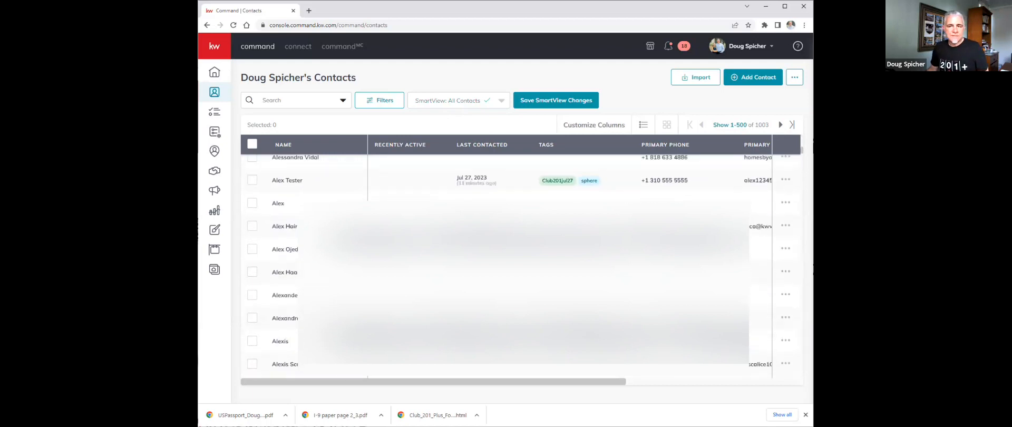
pyautogui.scroll(5, 522, 263)
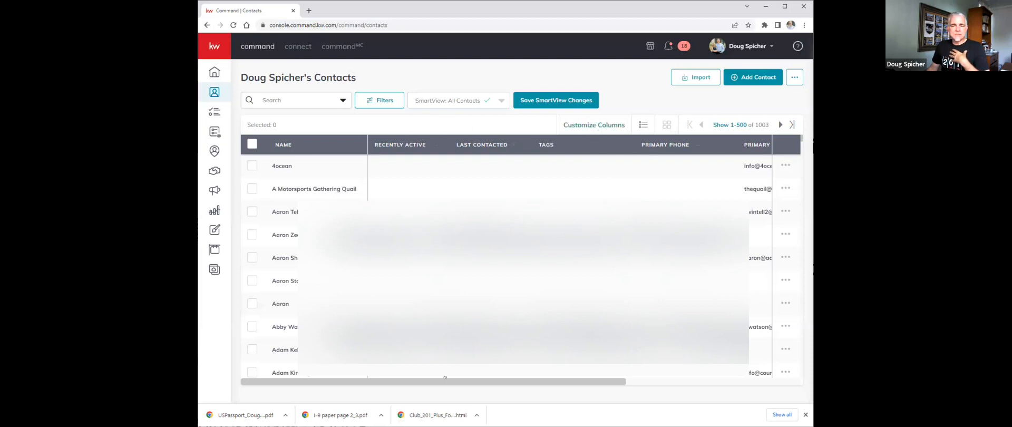
# - Open Customize Columns and enable the Primary Address column
pyautogui.moveTo(457, 382); pyautogui.dragTo(380, 383)
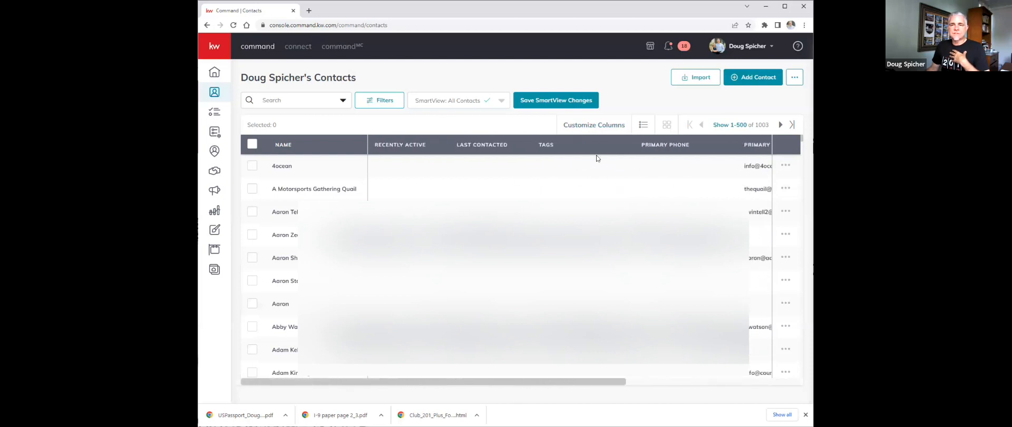
pyautogui.click(603, 126)
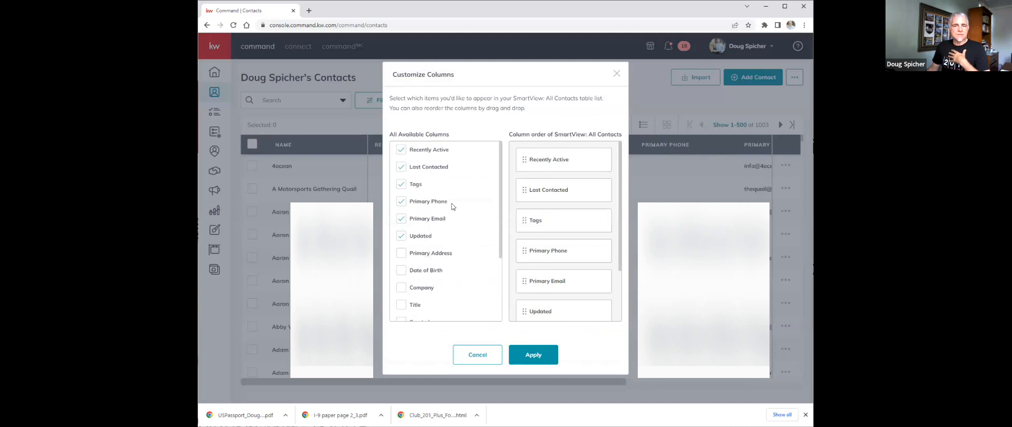
pyautogui.click(400, 257)
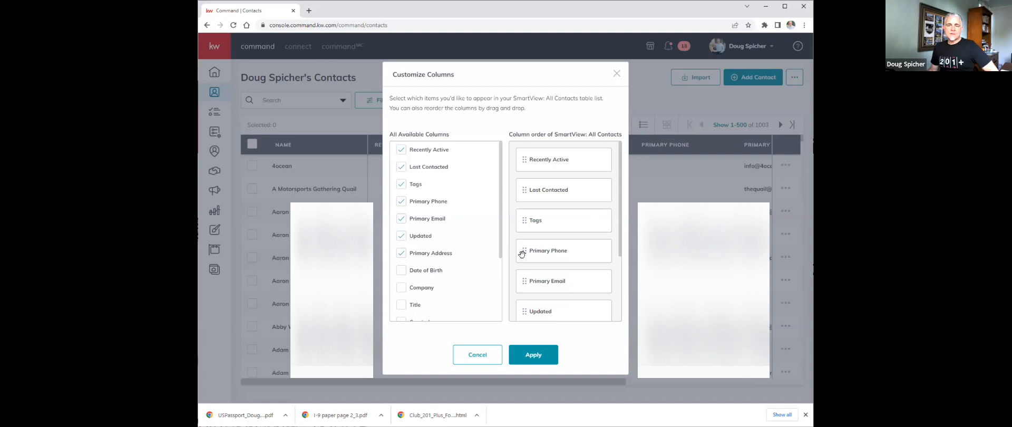
# - Reorder the columns so Primary Phone, Primary Email and Tags come first, in that order
pyautogui.moveTo(521, 254); pyautogui.dragTo(521, 156)
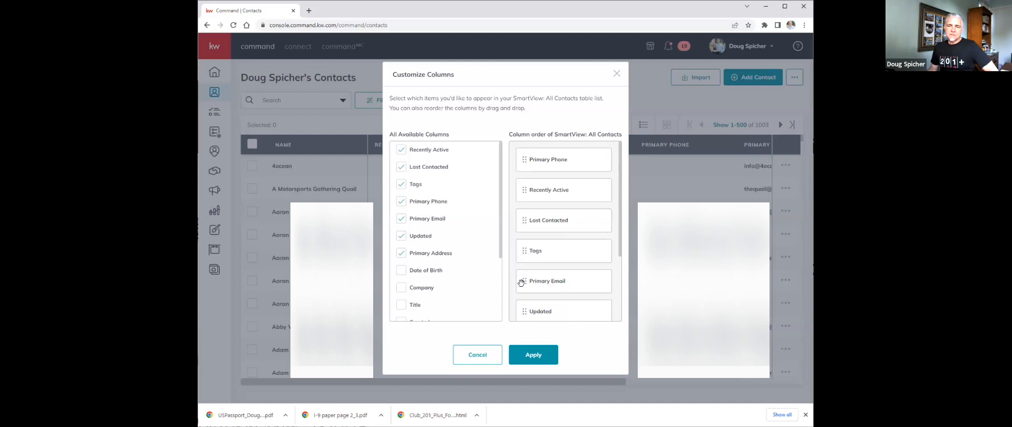
pyautogui.moveTo(524, 281); pyautogui.dragTo(527, 188)
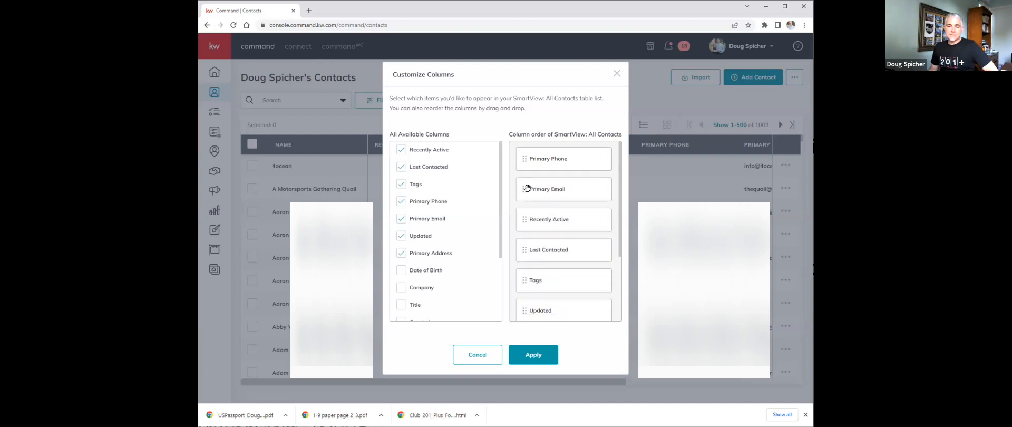
pyautogui.moveTo(524, 281); pyautogui.dragTo(532, 219)
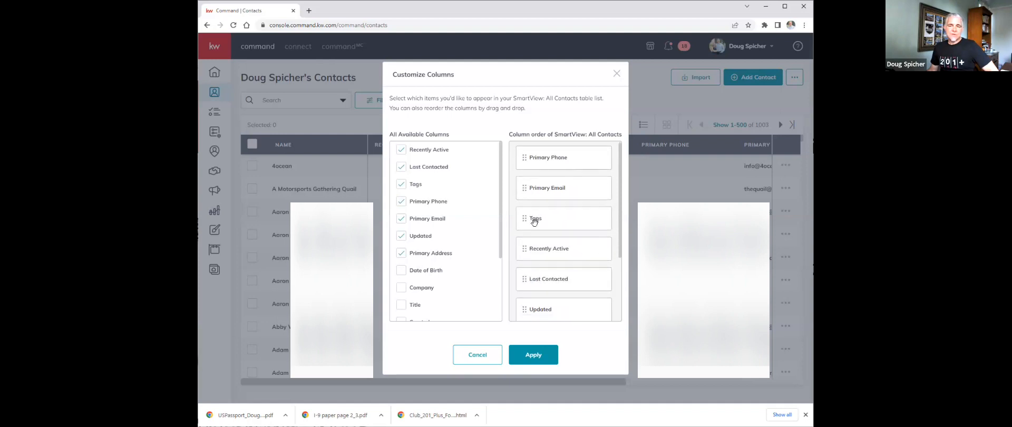
# - Move Primary Address to the fourth column position and apply the column changes
pyautogui.scroll(-2, 570, 236)
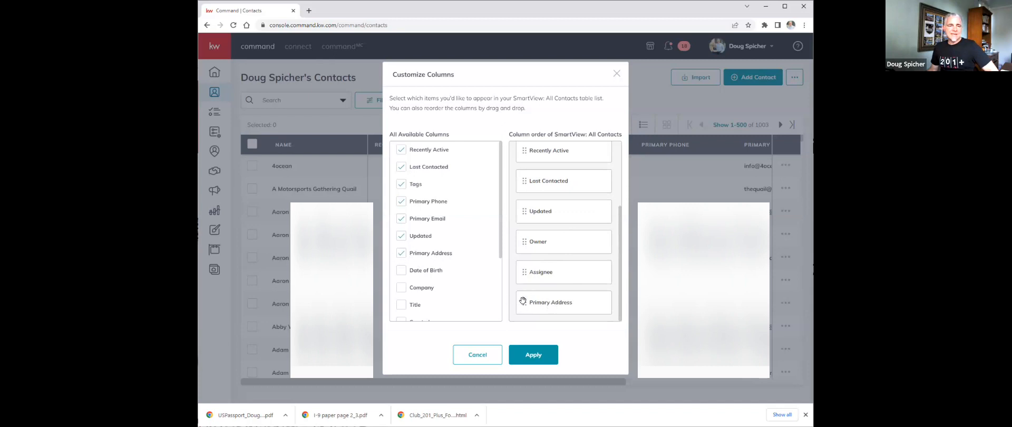
pyautogui.moveTo(523, 302); pyautogui.dragTo(523, 243)
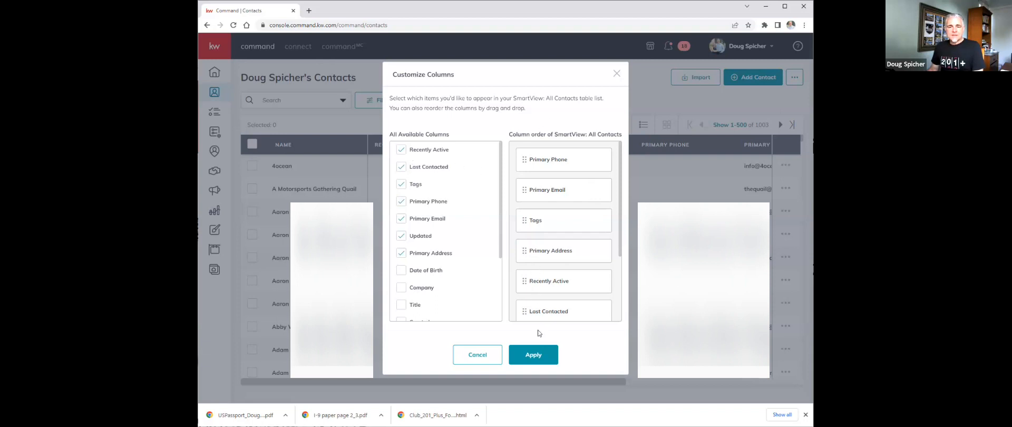
pyautogui.click(534, 355)
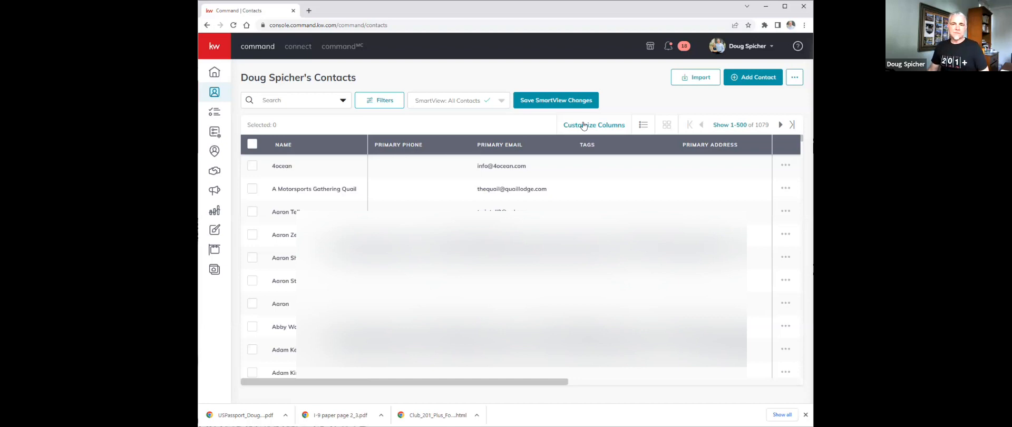
# - Open the advanced filter and set the first condition's field to Lead Source
pyautogui.click(373, 103)
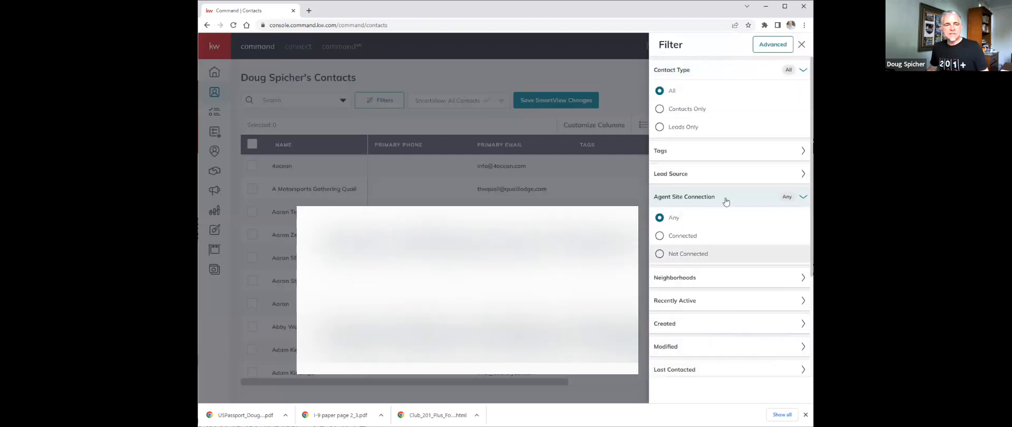
pyautogui.click(772, 45)
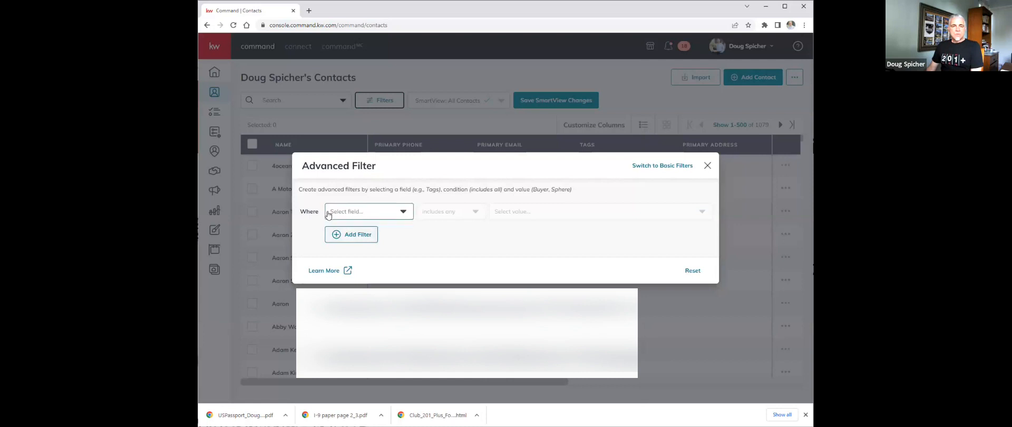
pyautogui.click(346, 214)
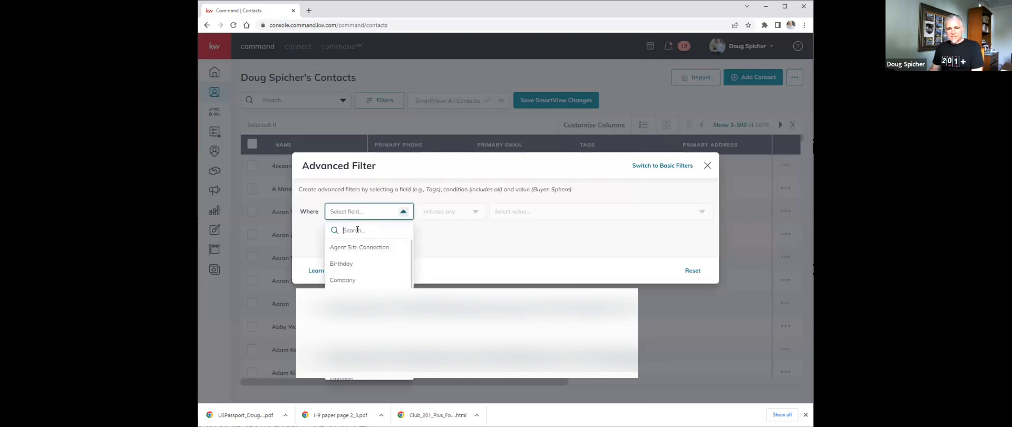
pyautogui.write('sour')
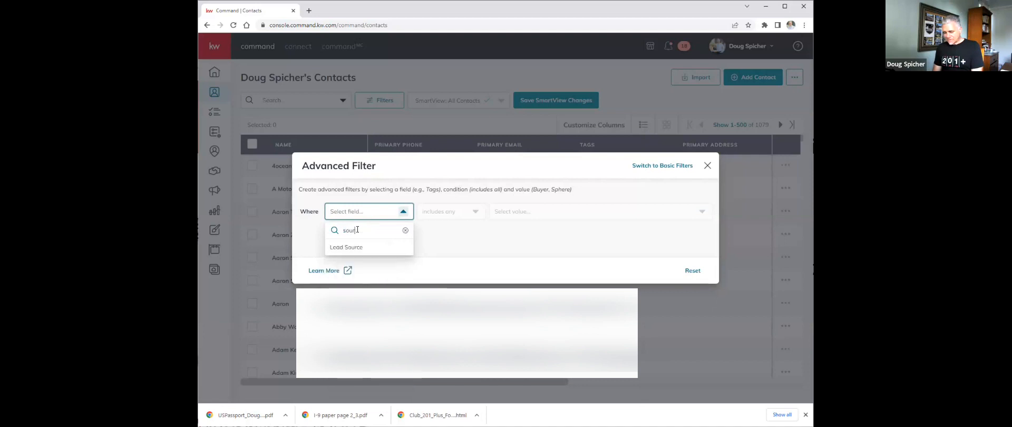
pyautogui.write('ce')
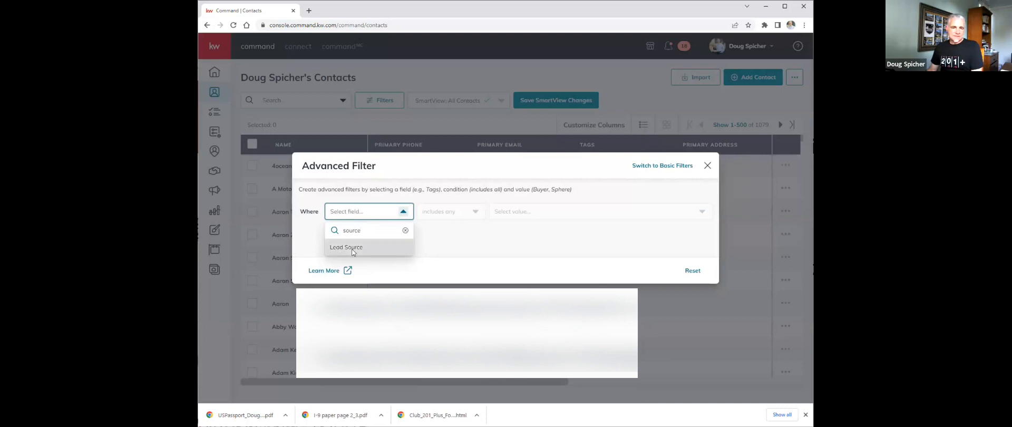
pyautogui.click(353, 252)
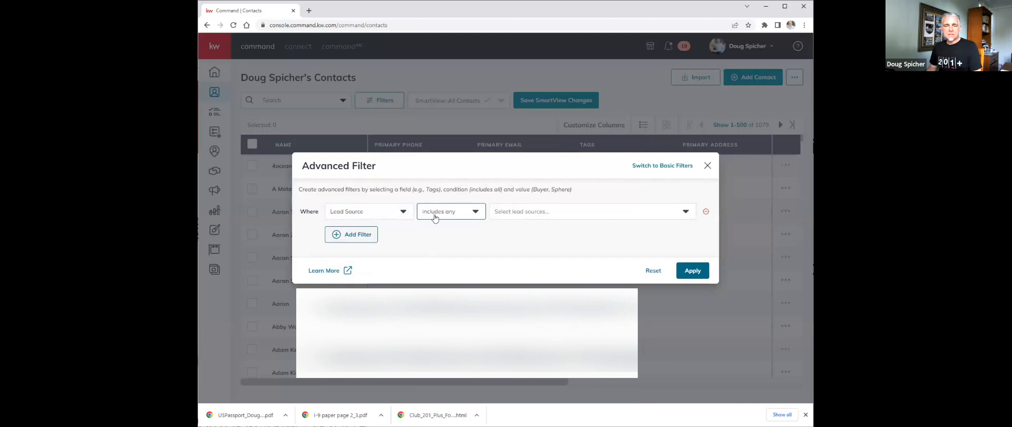
# - Choose Phone Import as the Lead Source value
pyautogui.click(507, 217)
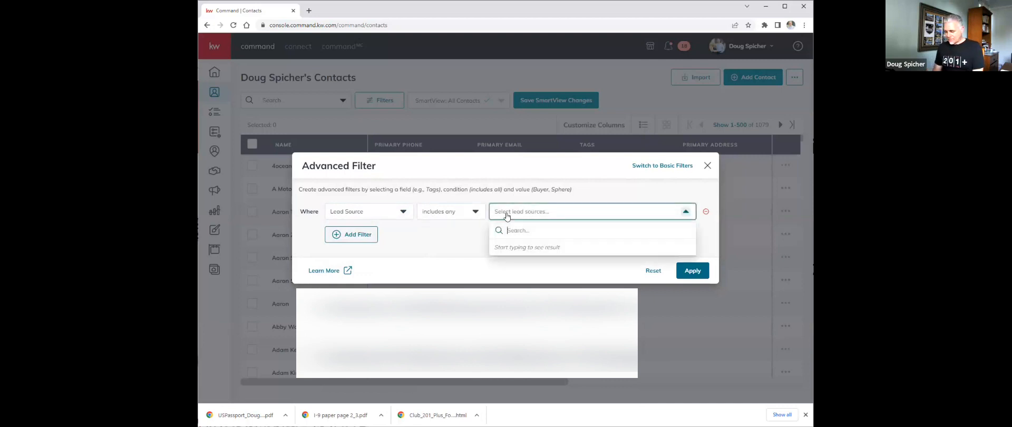
pyautogui.write('phone')
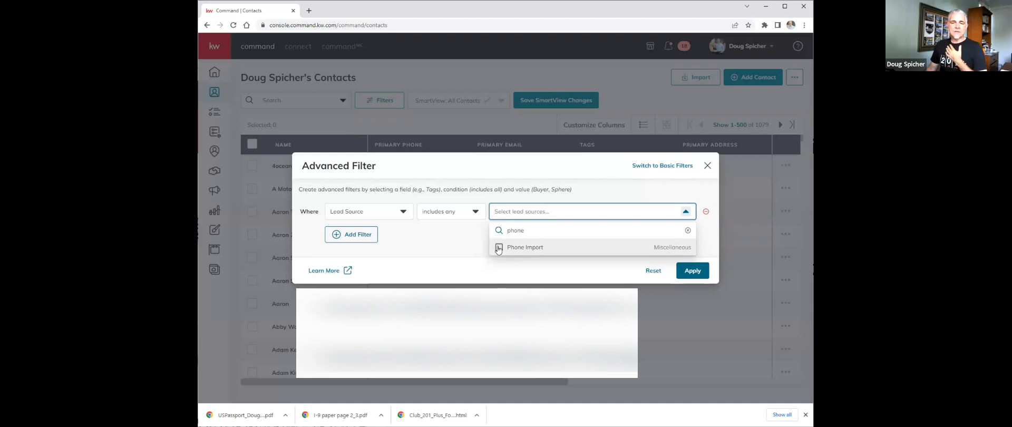
pyautogui.click(498, 248)
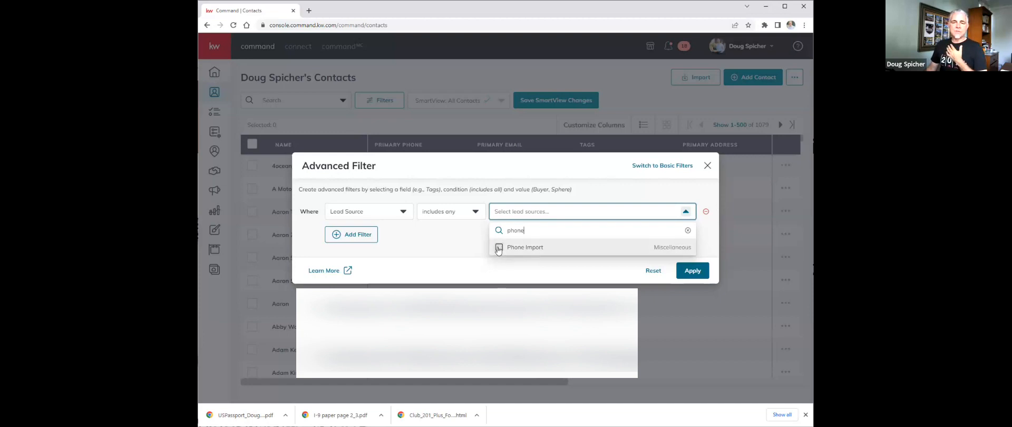
pyautogui.click(446, 246)
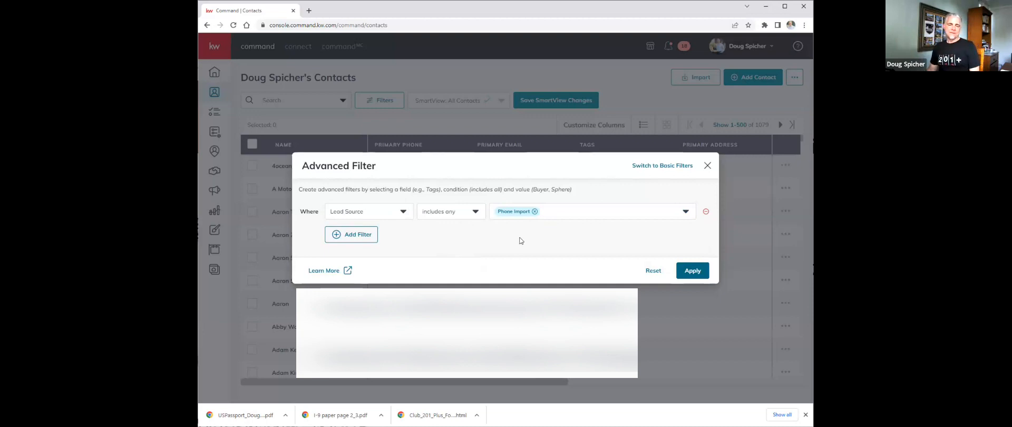
# - Add a second filter condition on the Tags field
pyautogui.click(351, 238)
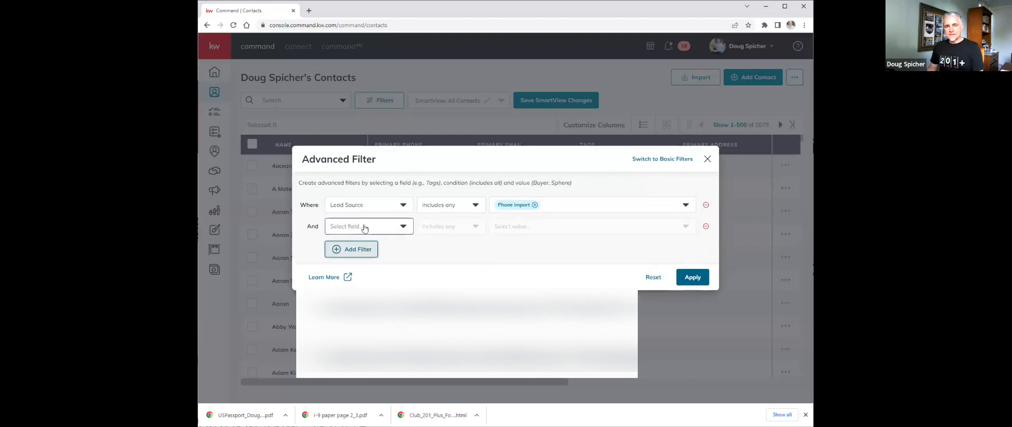
pyautogui.click(364, 227)
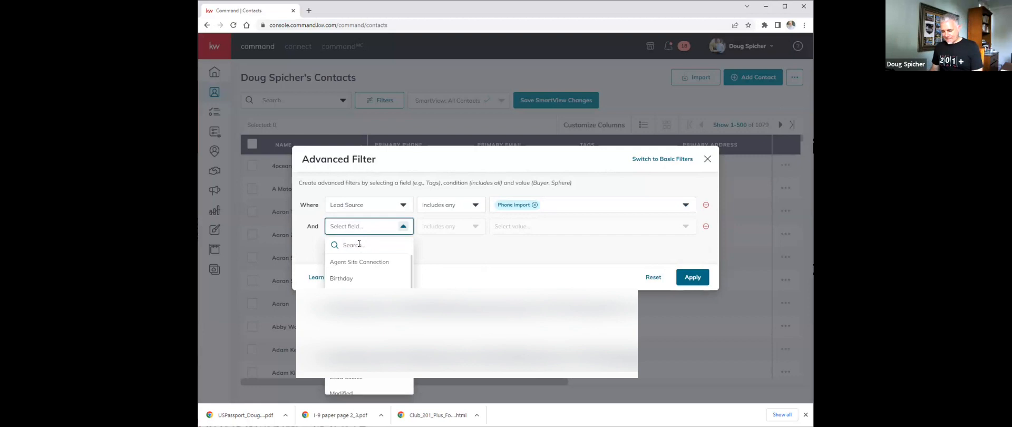
pyautogui.write('tags')
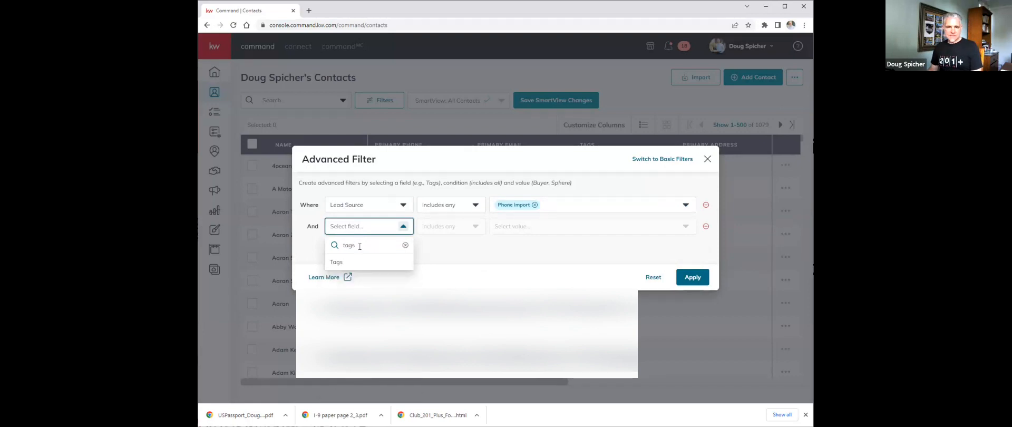
pyautogui.click(335, 263)
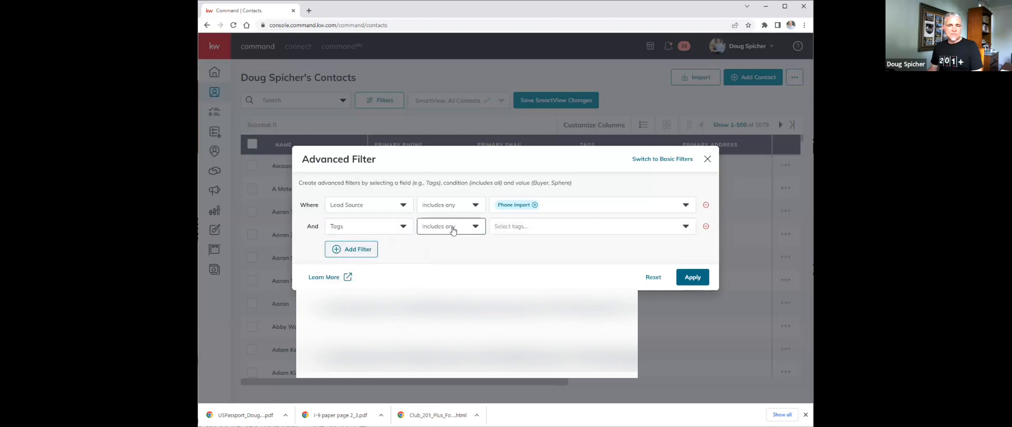
# - Set the Tags condition to is empty and apply the advanced filter
pyautogui.click(474, 228)
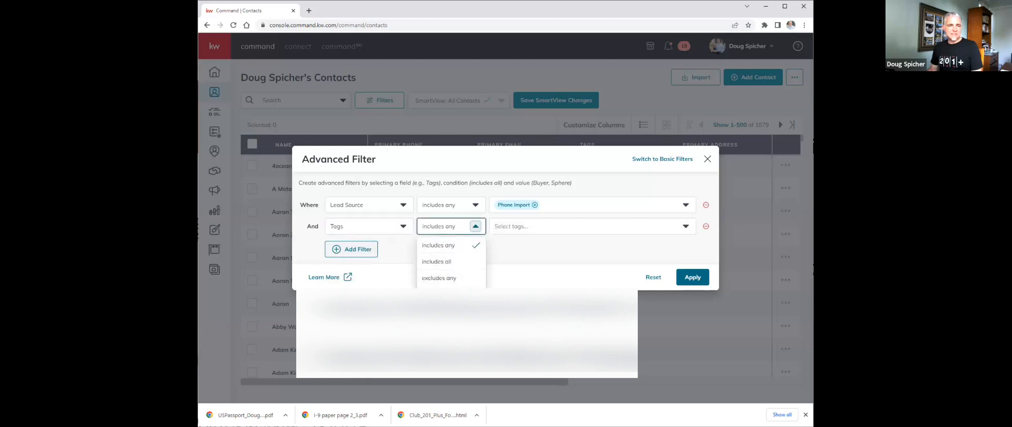
pyautogui.click(445, 310)
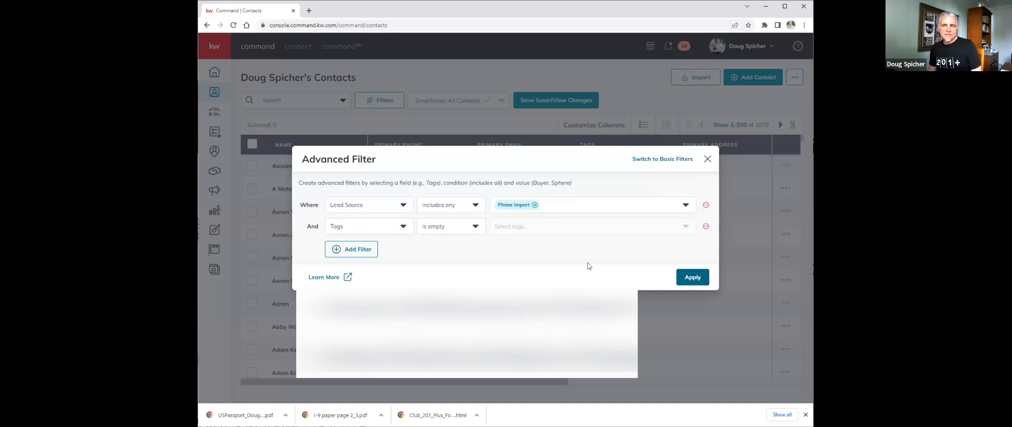
pyautogui.click(688, 278)
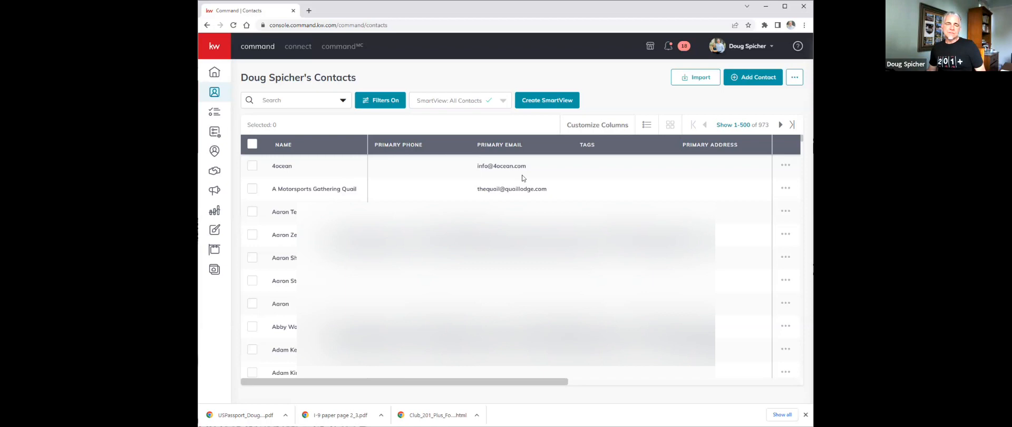
# - Save the filtered contacts as a new SmartView named Review Phone Import and check it in the SmartView list
pyautogui.click(540, 103)
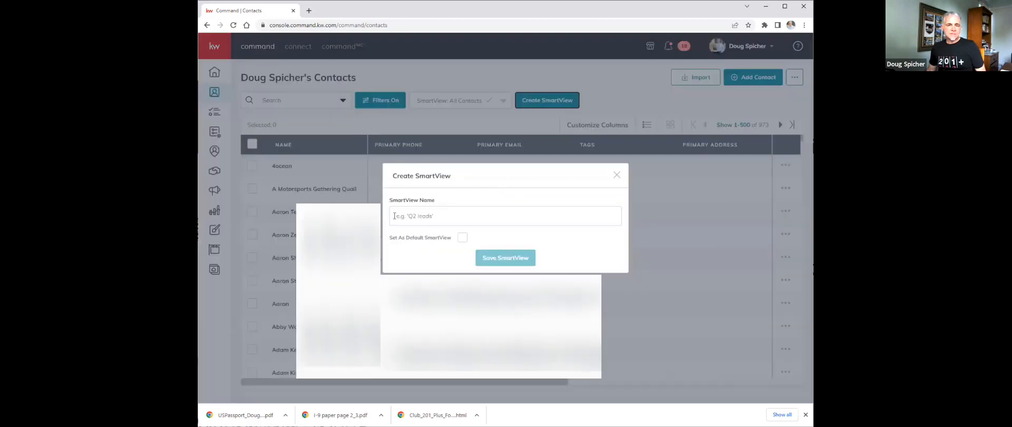
pyautogui.click(394, 215)
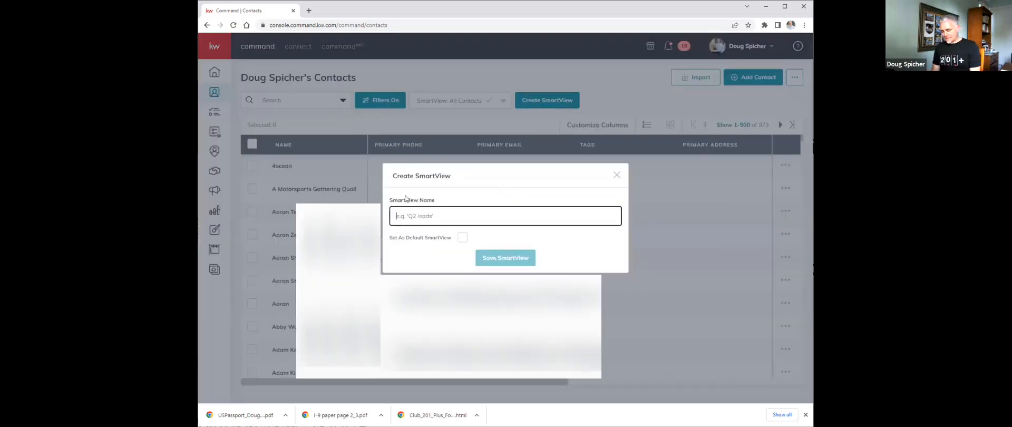
pyautogui.write('Review Ph')
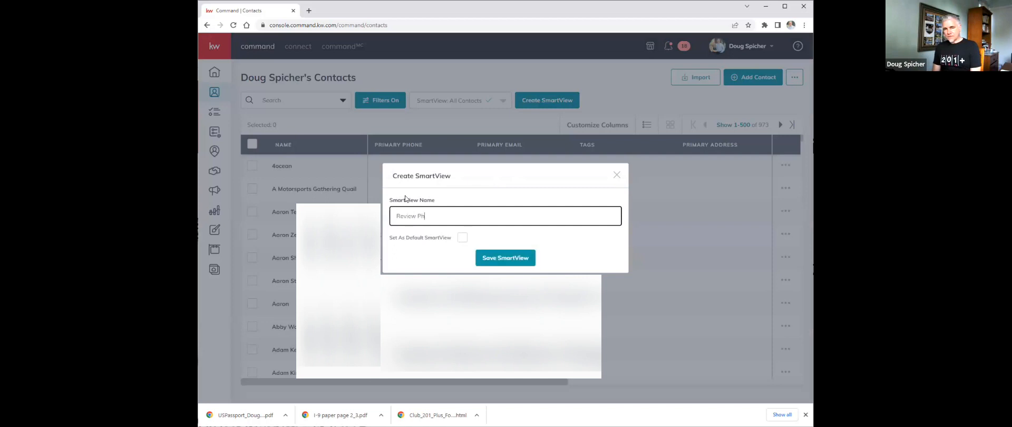
pyautogui.write('one Impor')
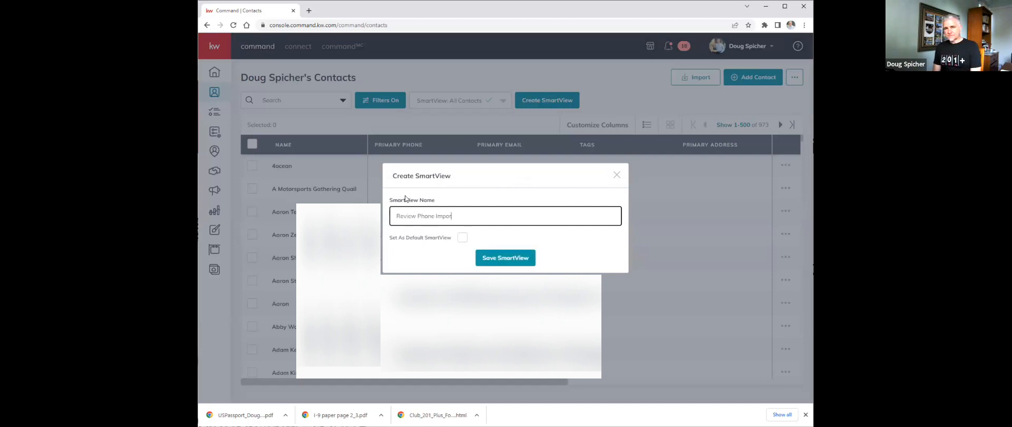
pyautogui.write('t')
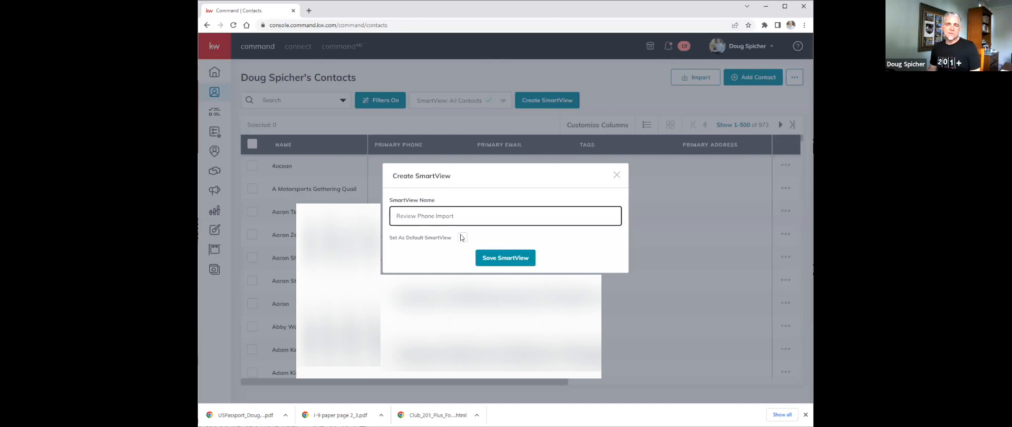
pyautogui.click(510, 258)
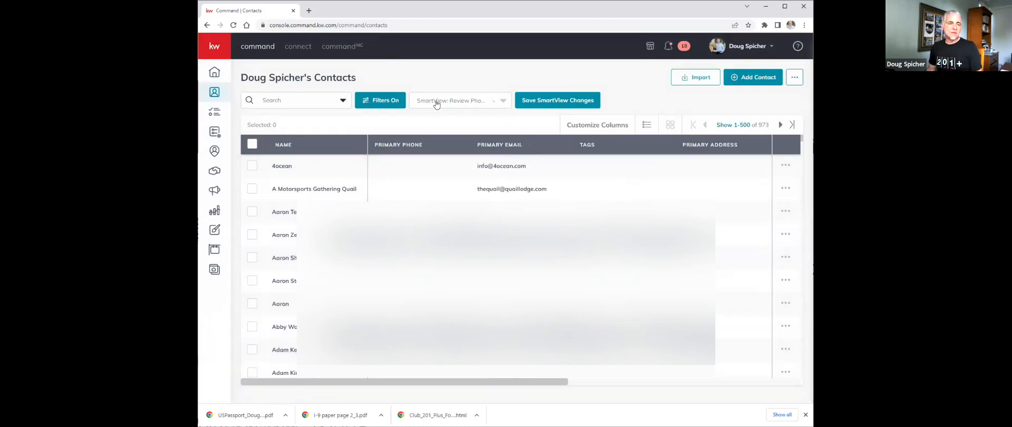
pyautogui.click(493, 108)
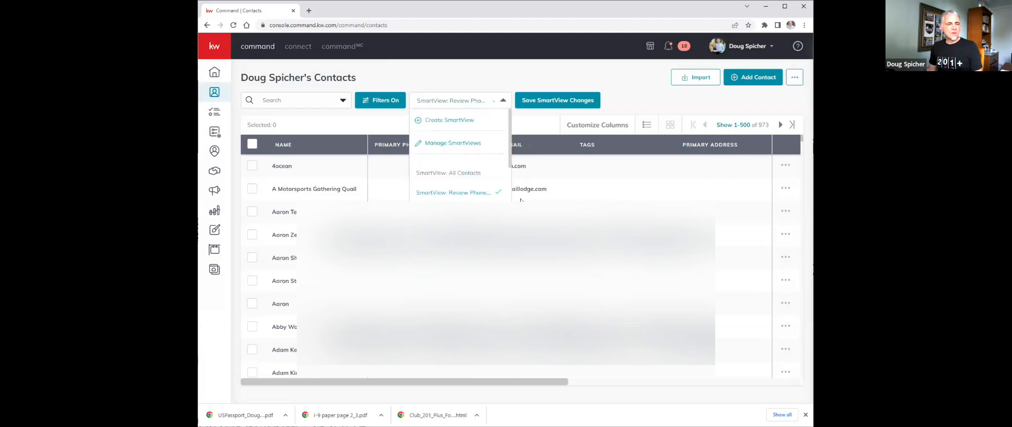
pyautogui.click(509, 73)
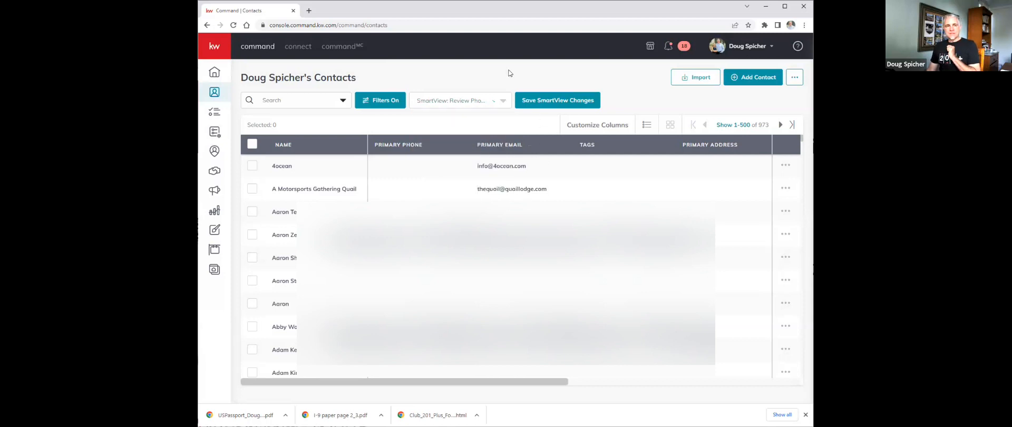